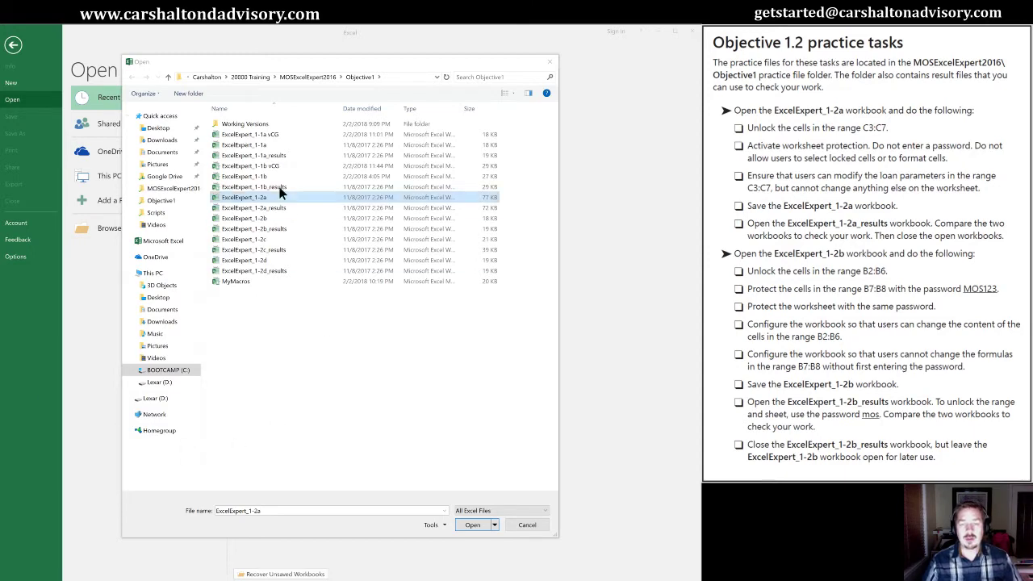
# Open the ExcelExpert_1-2a workbook from the MOSExcelExpert2016\Objective1 folder
pyautogui.doubleClick(224, 203)
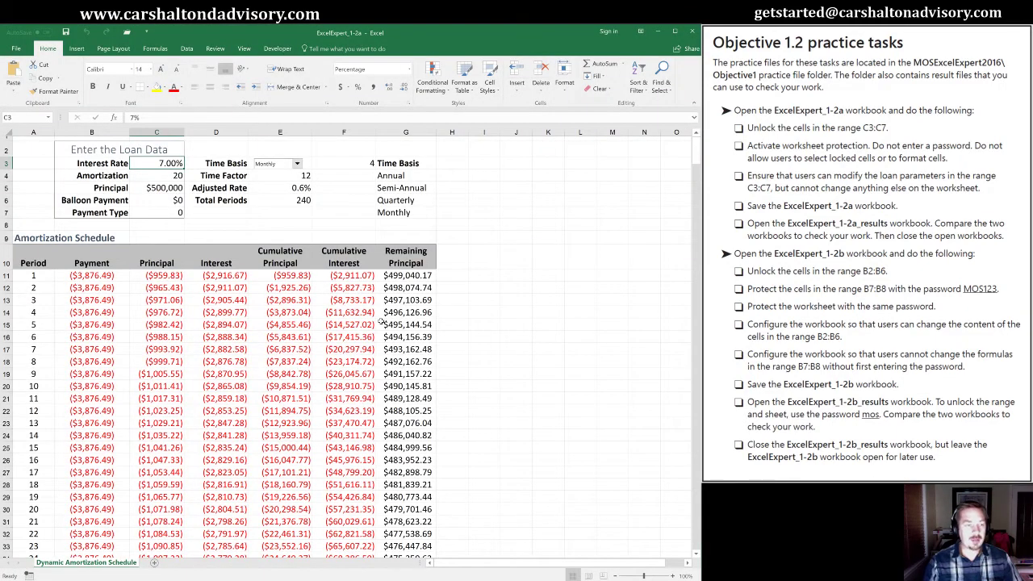
# Select the loan input cells C3 through C7
pyautogui.press('Down')
pyautogui.press('Down')
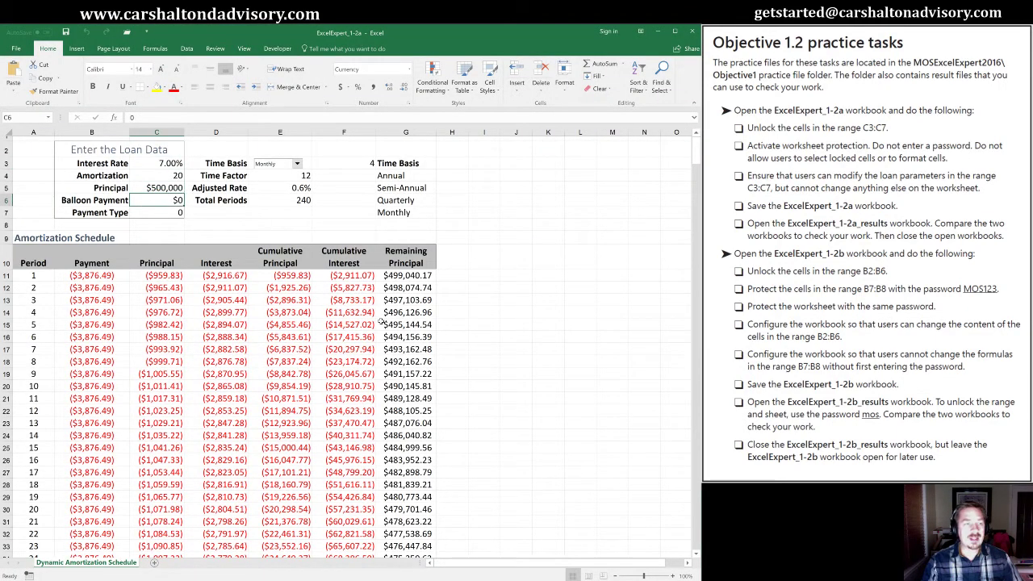
pyautogui.press('Up')
pyautogui.press('Up')
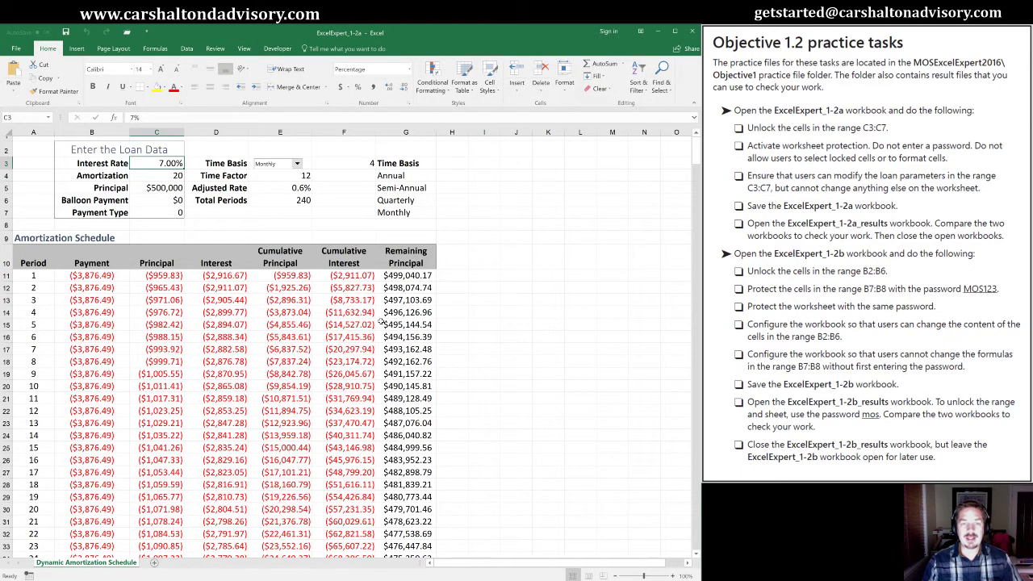
pyautogui.hotkey('shift', 'Down')
pyautogui.hotkey('shift', 'Down')
pyautogui.hotkey('shift', 'Down')
pyautogui.hotkey('shift', 'Down')
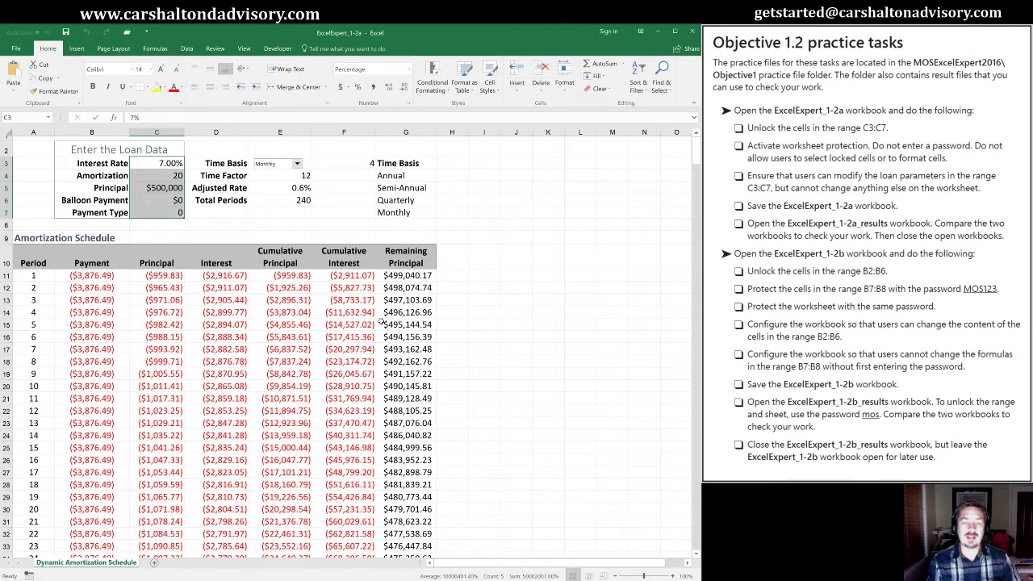
# Clear the Locked option for C3:C7 on the Format Cells Protection tab
pyautogui.hotkey('ctrl', '1')
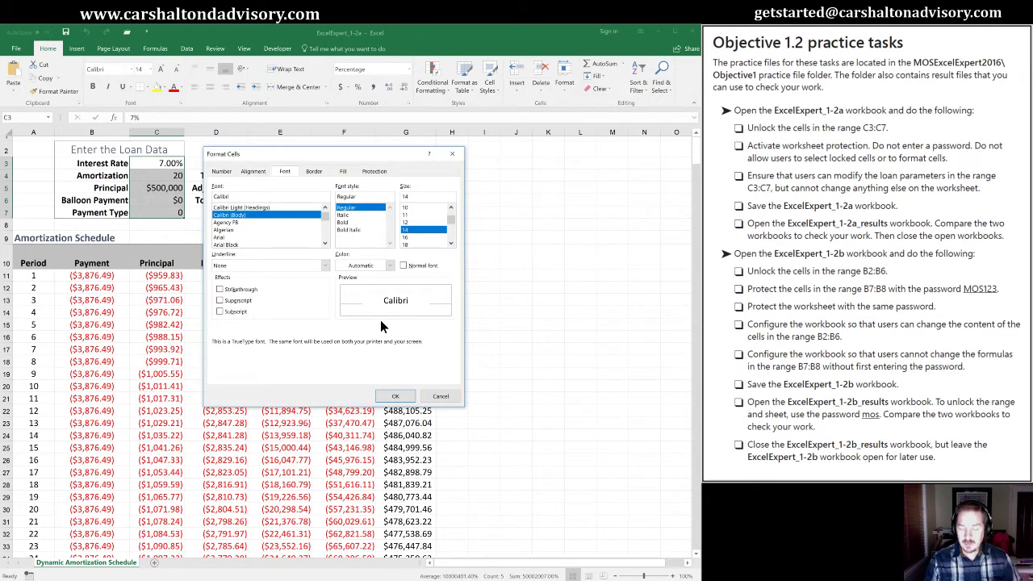
pyautogui.hotkey('ctrl', 'Tab')
pyautogui.hotkey('ctrl', 'Tab')
pyautogui.hotkey('ctrl', 'Tab')
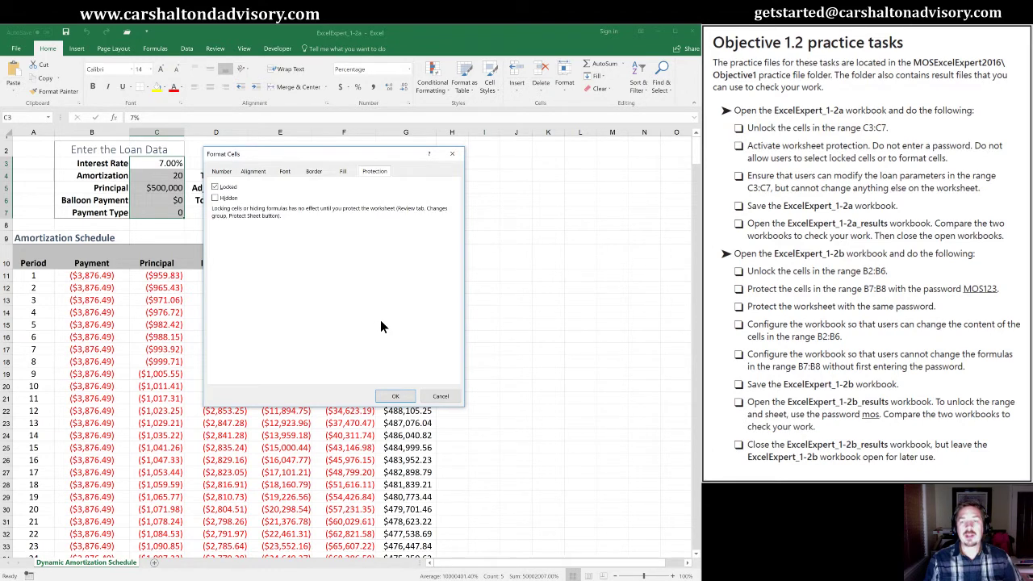
pyautogui.click(222, 194)
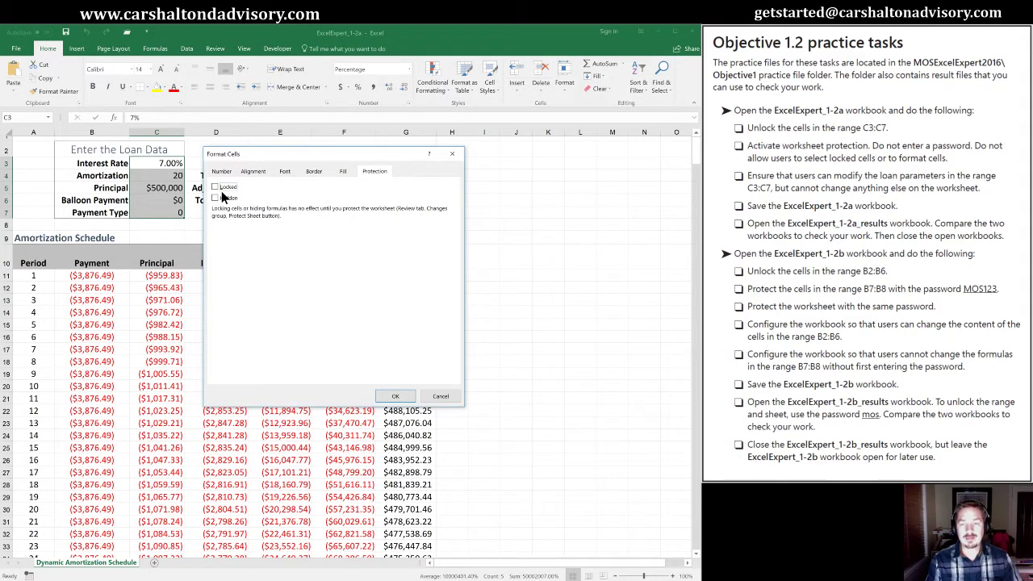
pyautogui.press('Return')
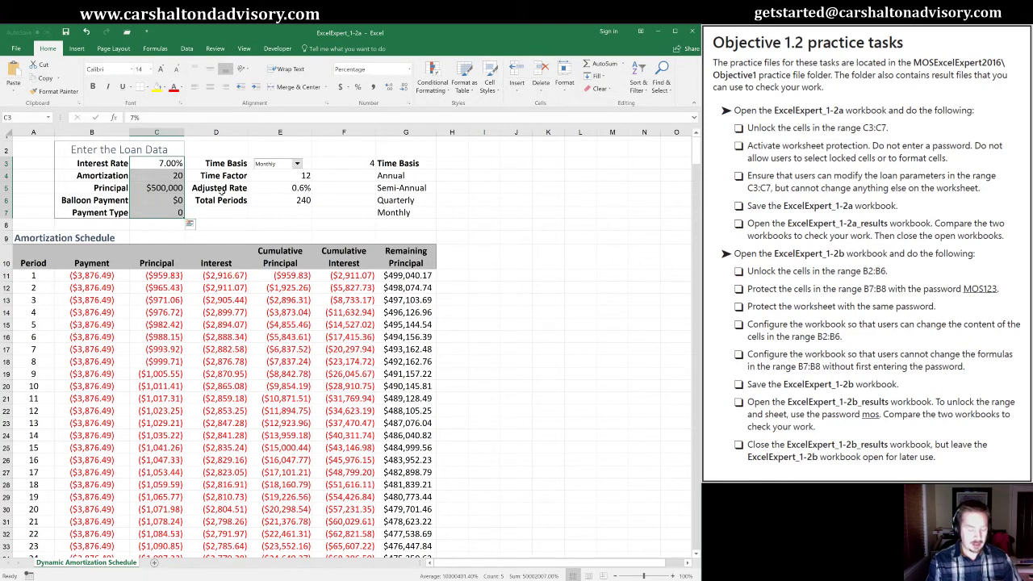
# Protect the sheet with no password, allowing selection of unlocked cells only
pyautogui.press('alt')
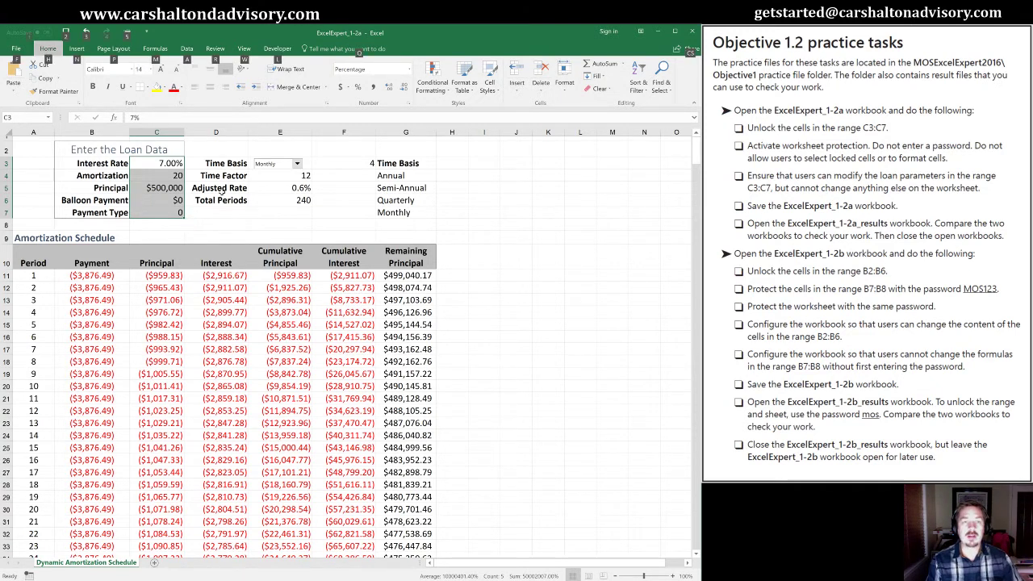
pyautogui.press('r')
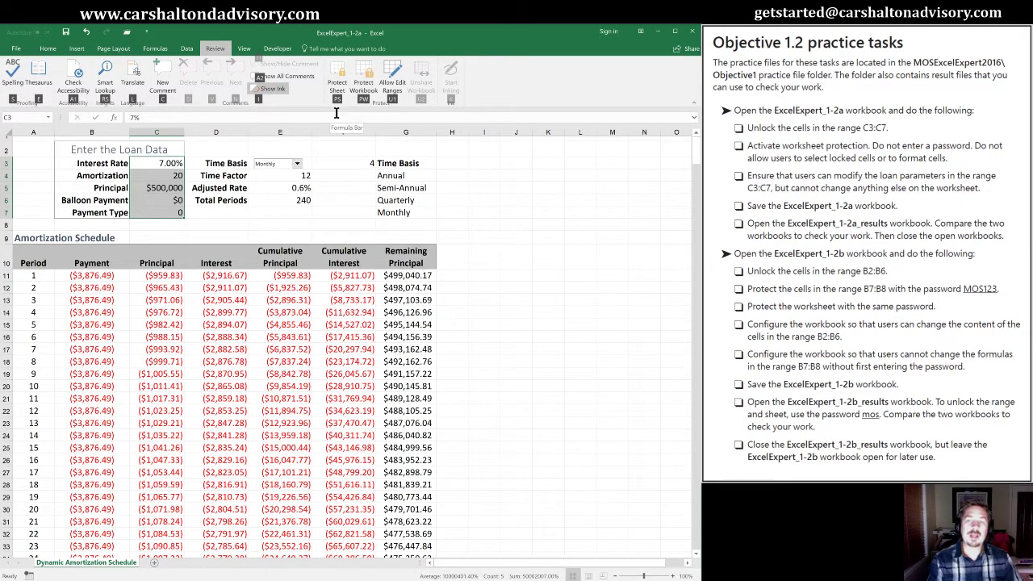
pyautogui.press('p')
pyautogui.press('s')
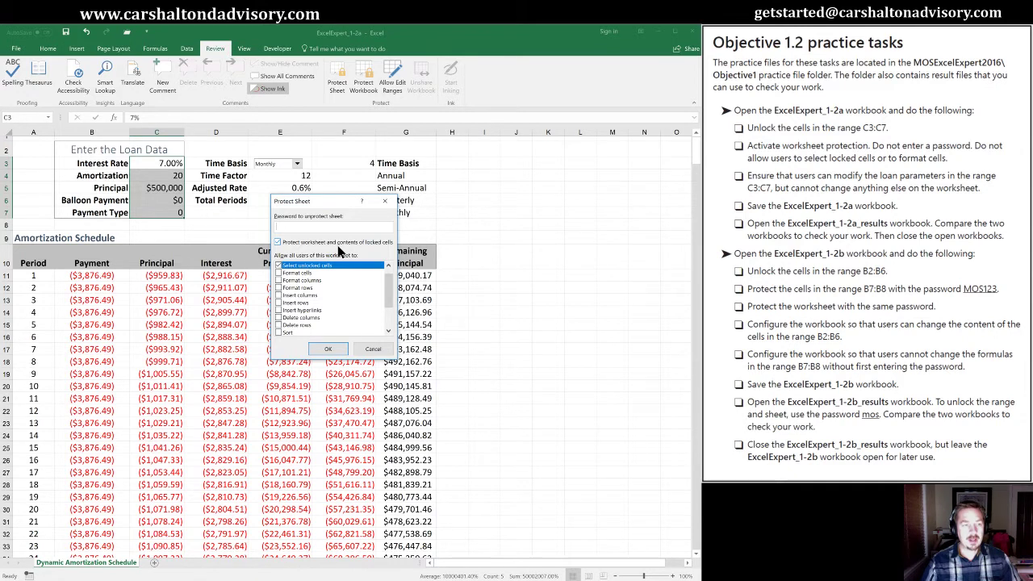
pyautogui.scroll(1, 322, 278)
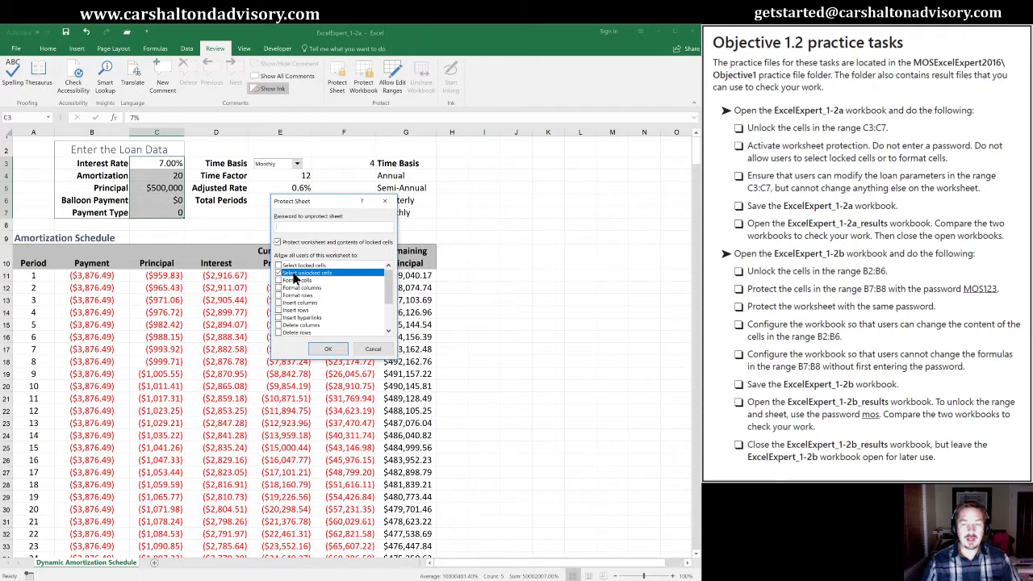
pyautogui.click(323, 347)
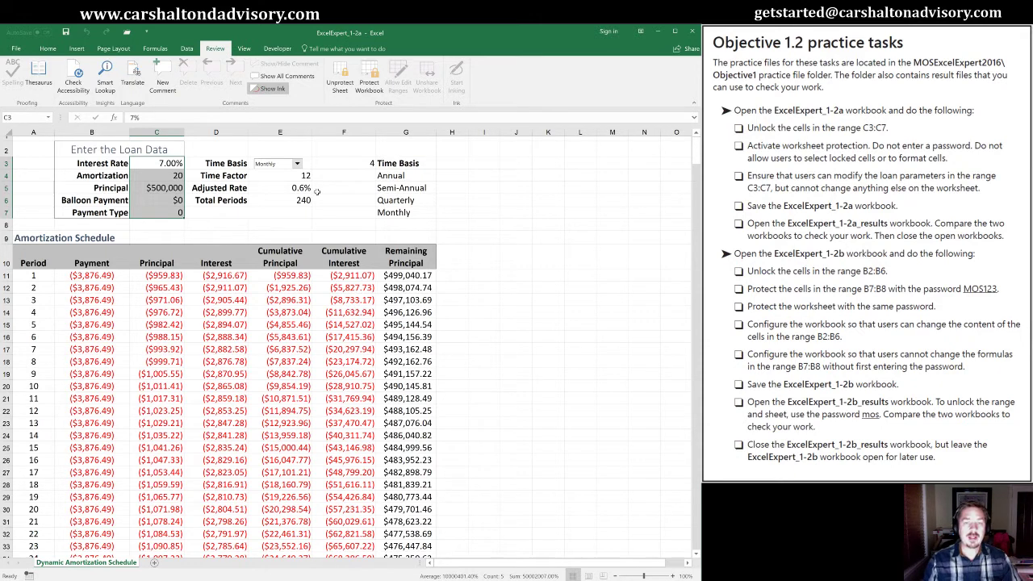
# Confirm each unlocked input cell C3 through C7 can be selected
pyautogui.click(167, 163)
pyautogui.click(157, 179)
pyautogui.click(157, 188)
pyautogui.click(156, 199)
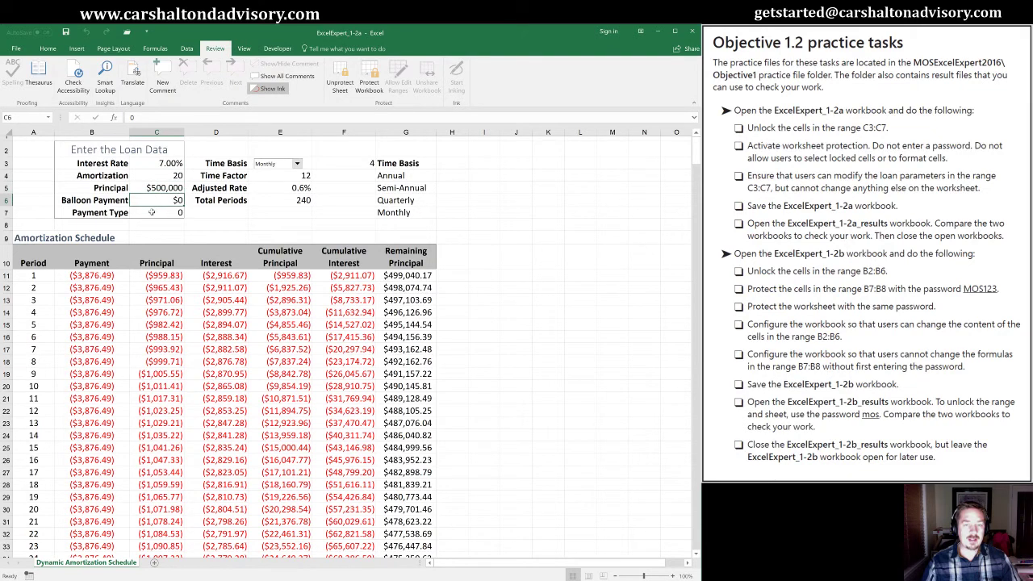
pyautogui.click(152, 212)
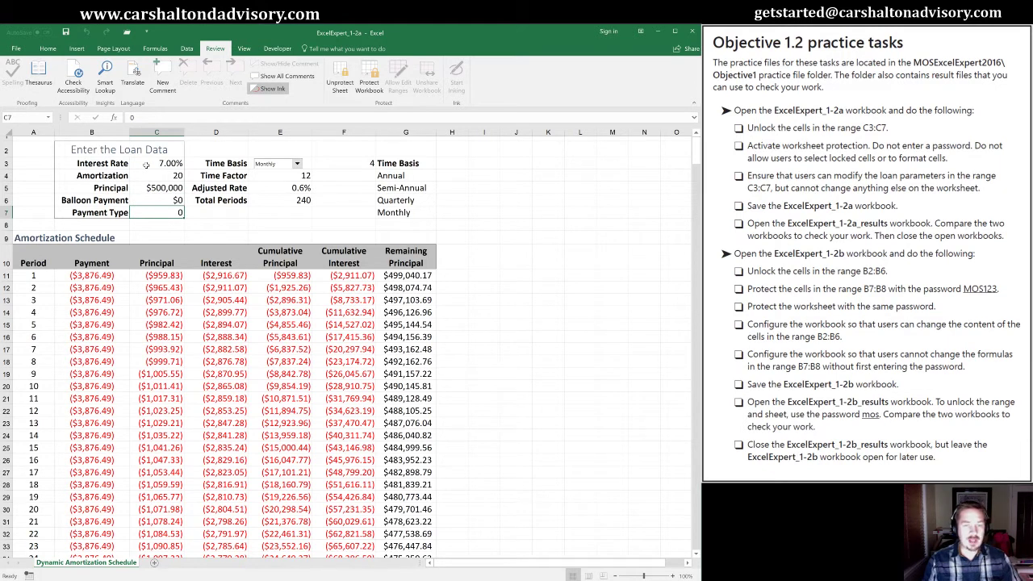
# Change the interest rate in C3 to 5%, then to 7%
pyautogui.press('Up')
pyautogui.press('Up')
pyautogui.press('Up')
pyautogui.press('Up')
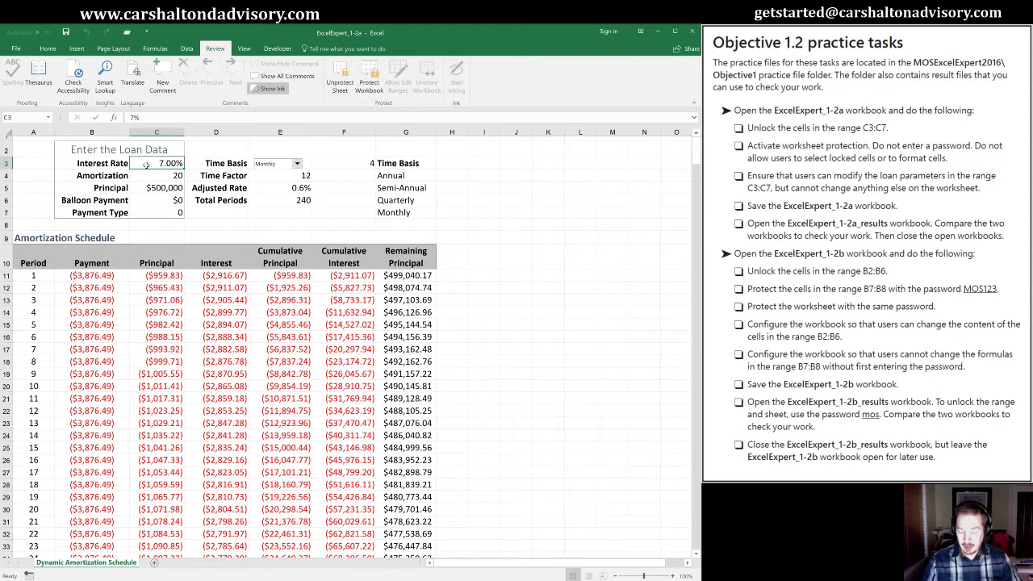
pyautogui.write('5')
pyautogui.press('Return')
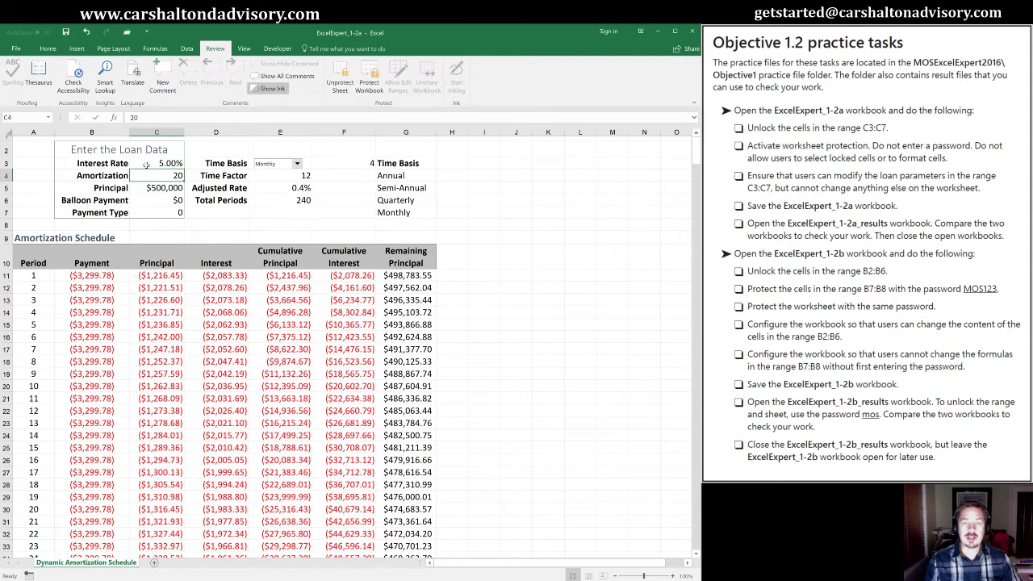
pyautogui.click(146, 164)
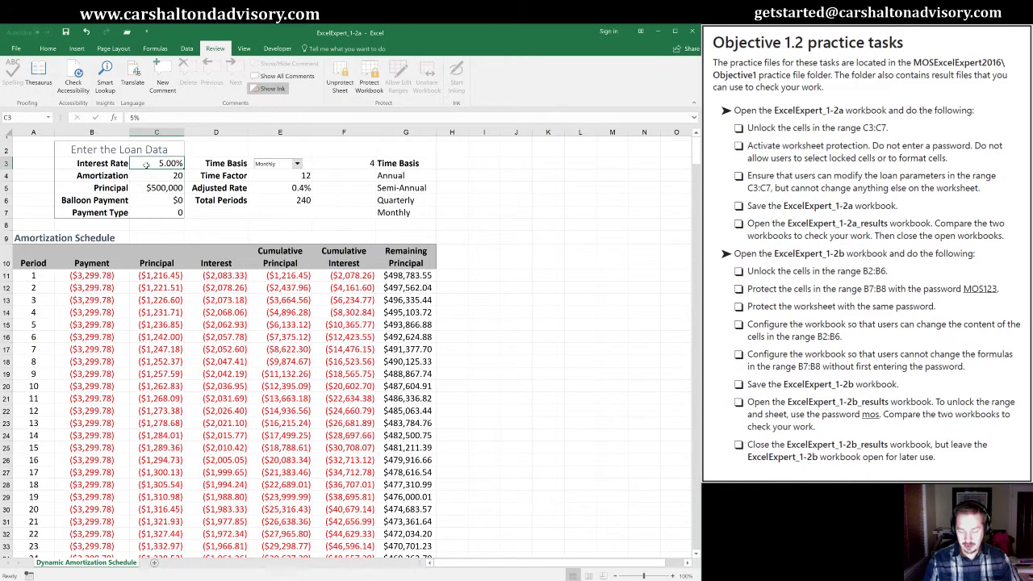
pyautogui.write('7')
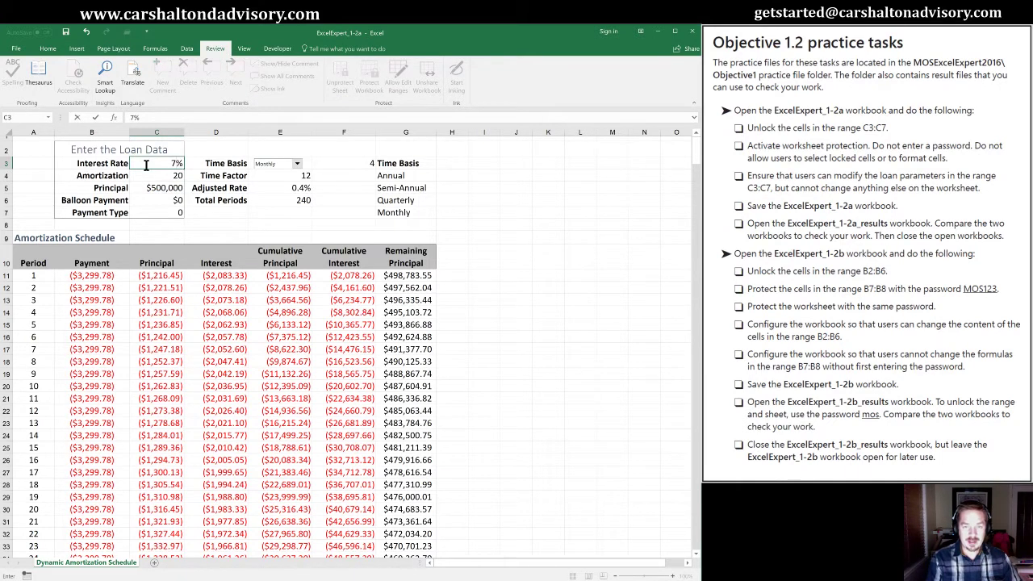
pyautogui.press('Return')
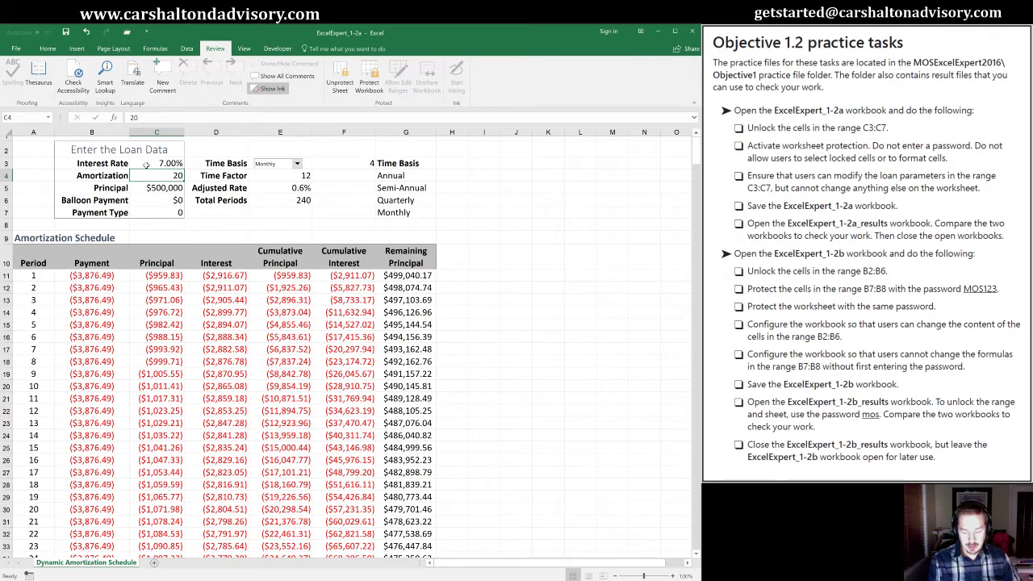
# Save the workbook as 'ExcelExpert_1-2a vCG' in the Objective1 folder
pyautogui.press('F12')
pyautogui.press('End')
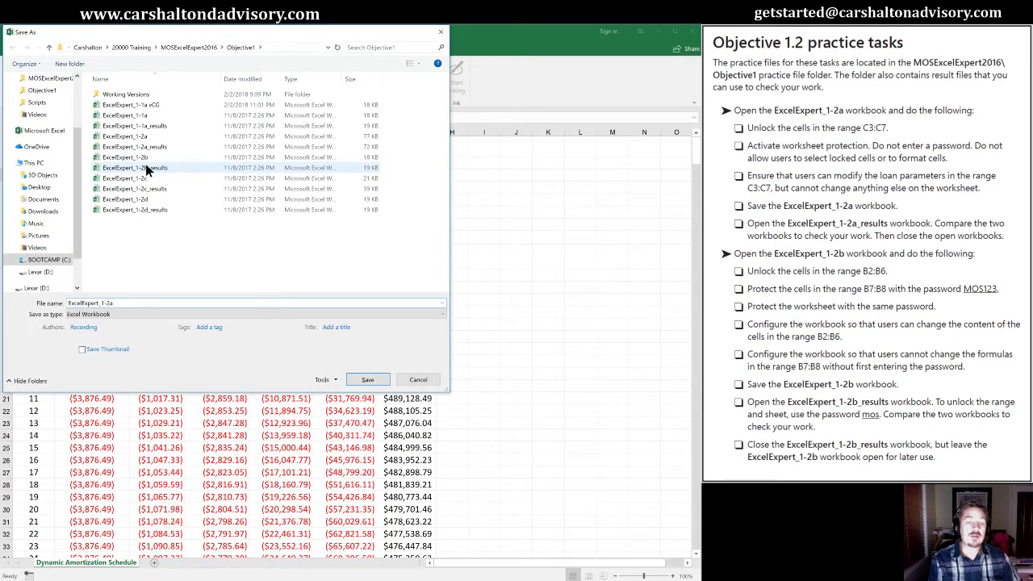
pyautogui.write('vCG')
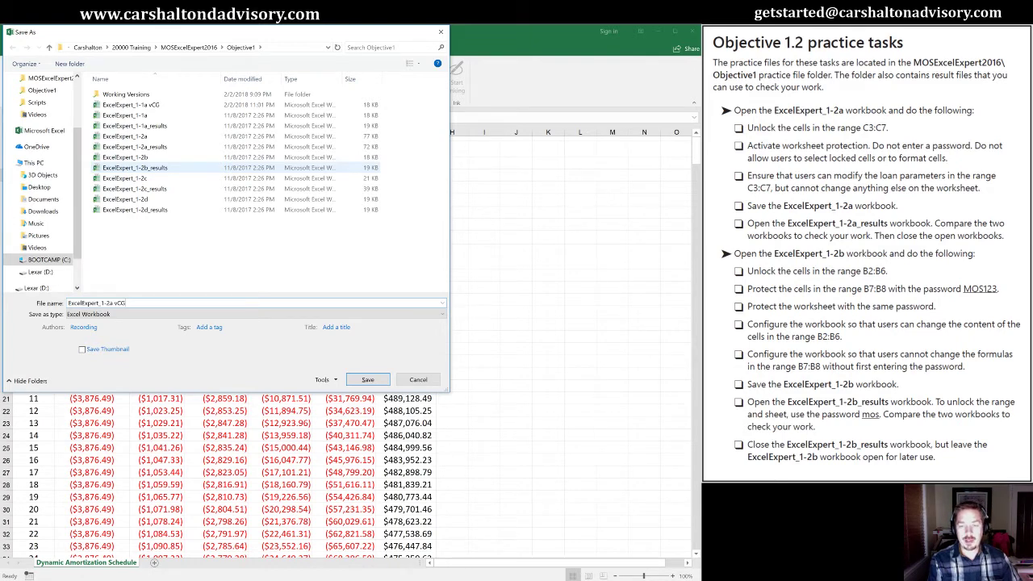
pyautogui.press('Return')
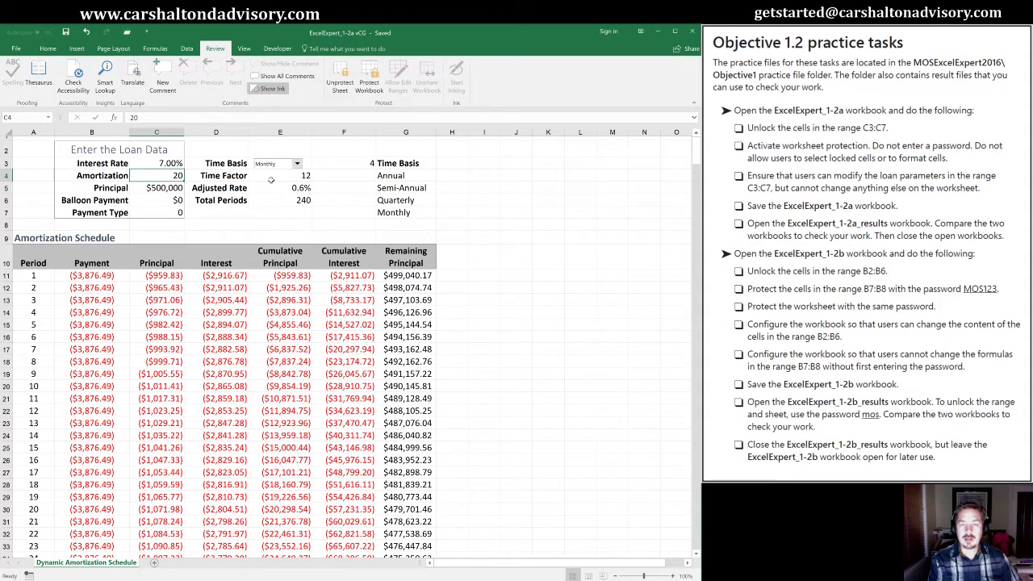
# Open ExcelExpert_1-2a_results from the Objective1 folder and maximize its window
pyautogui.hotkey('ctrl', 'o')
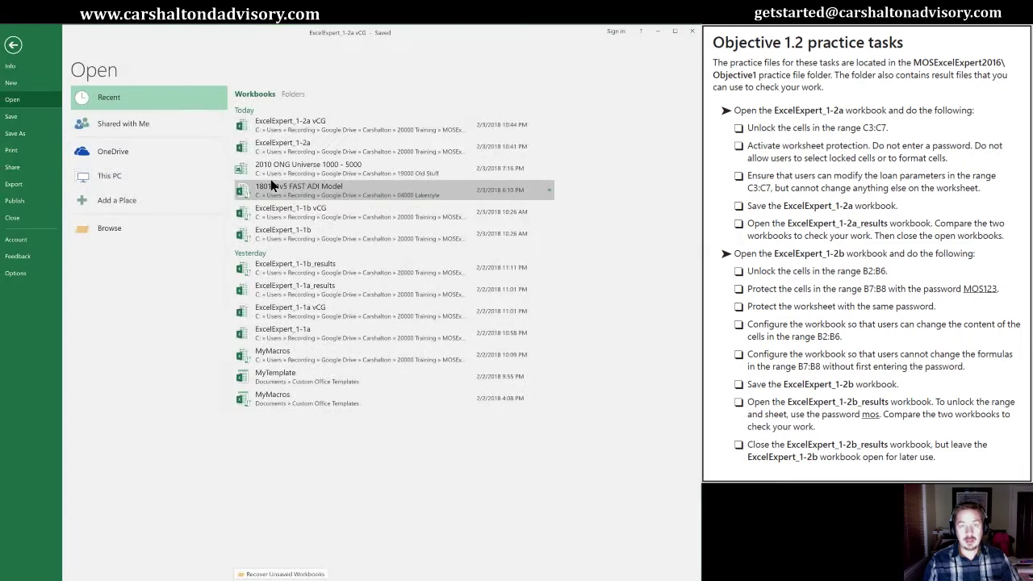
pyautogui.click(294, 94)
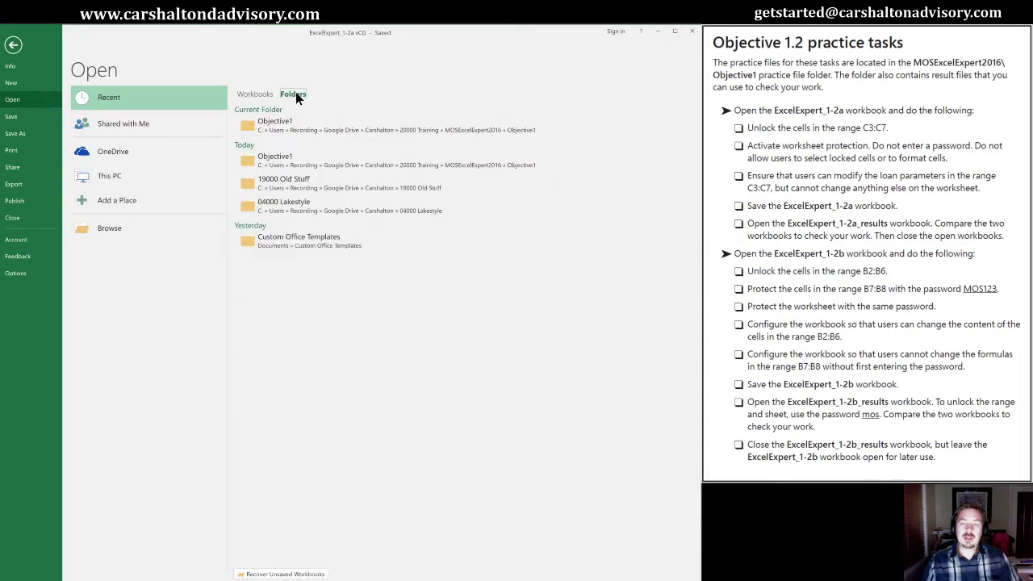
pyautogui.click(271, 121)
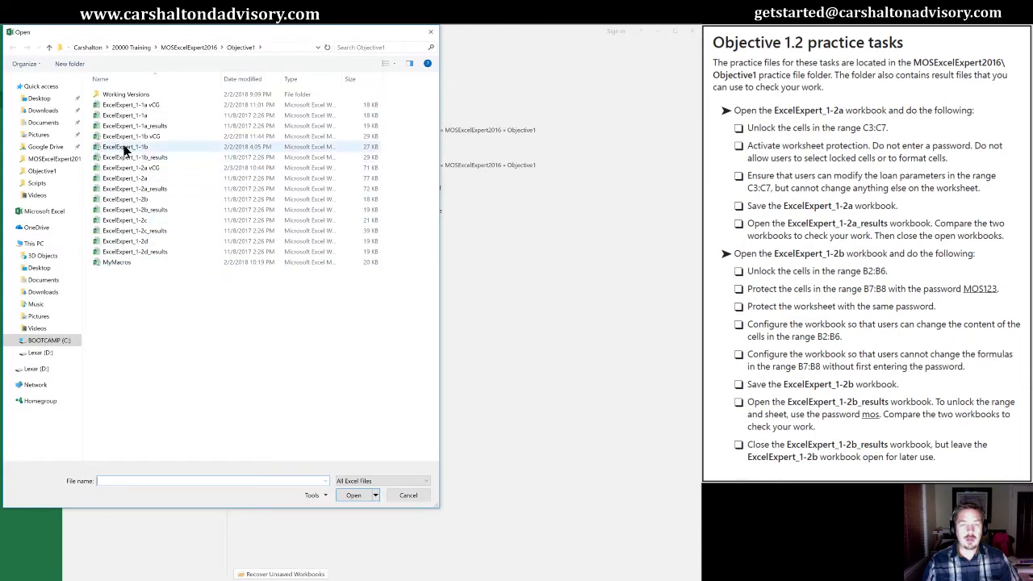
pyautogui.doubleClick(114, 188)
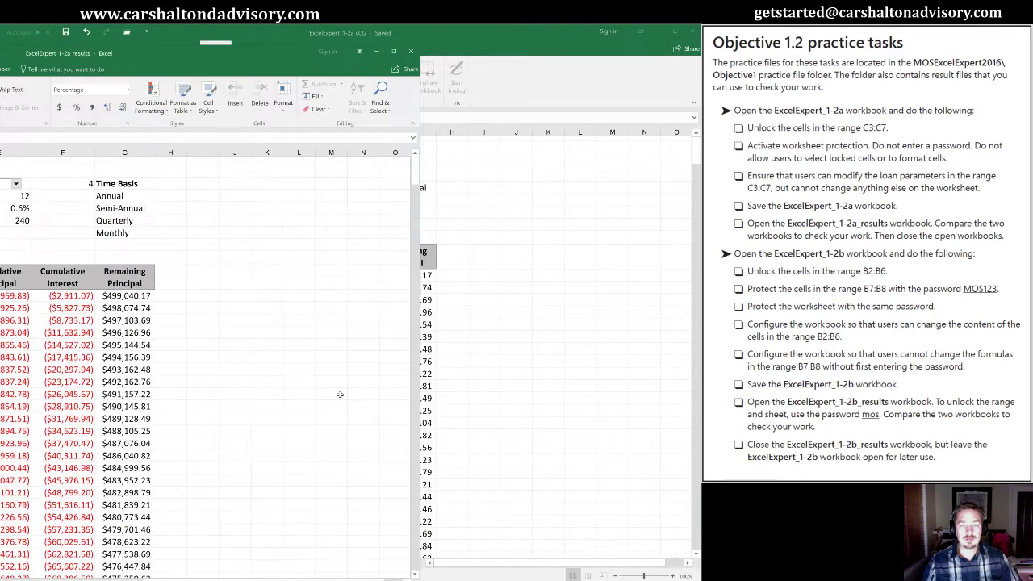
pyautogui.doubleClick(235, 53)
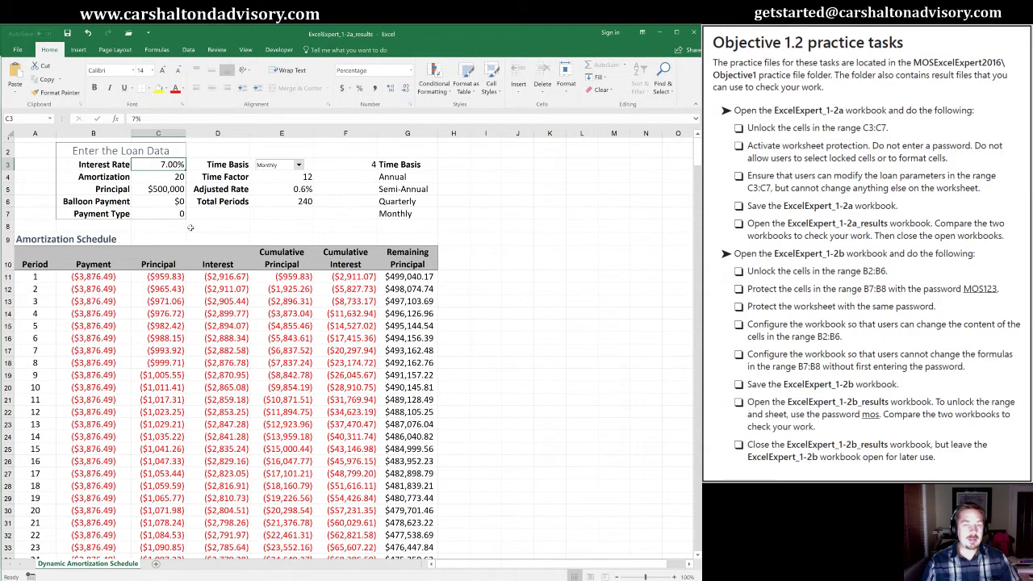
# Enter a 10,000 balloon payment in C6 of the results workbook
pyautogui.click(156, 174)
pyautogui.click(158, 188)
pyautogui.click(153, 201)
pyautogui.click(154, 213)
pyautogui.click(152, 165)
pyautogui.click(155, 176)
pyautogui.click(157, 188)
pyautogui.click(158, 201)
pyautogui.write('10')
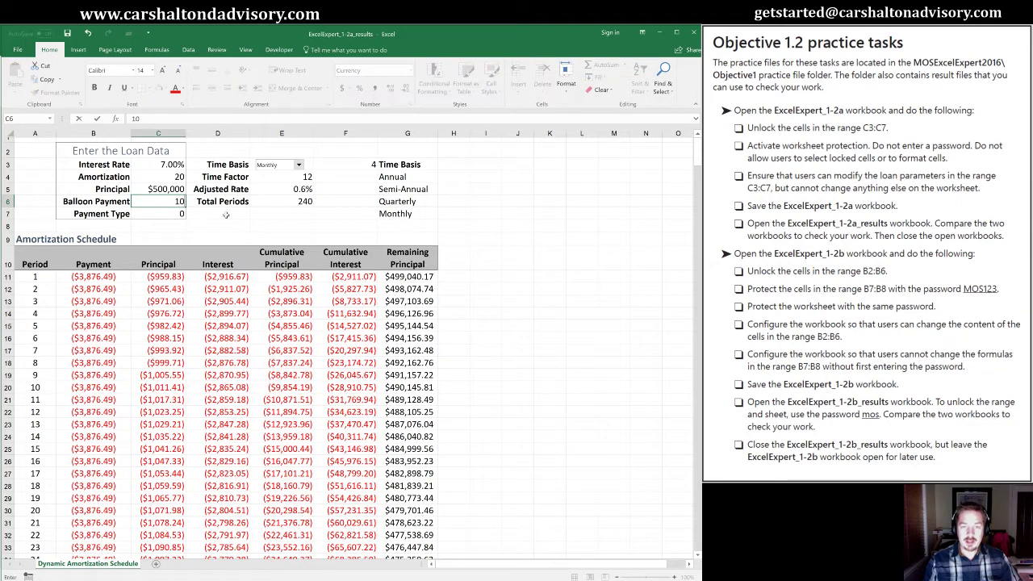
pyautogui.write(',000')
pyautogui.press('Return')
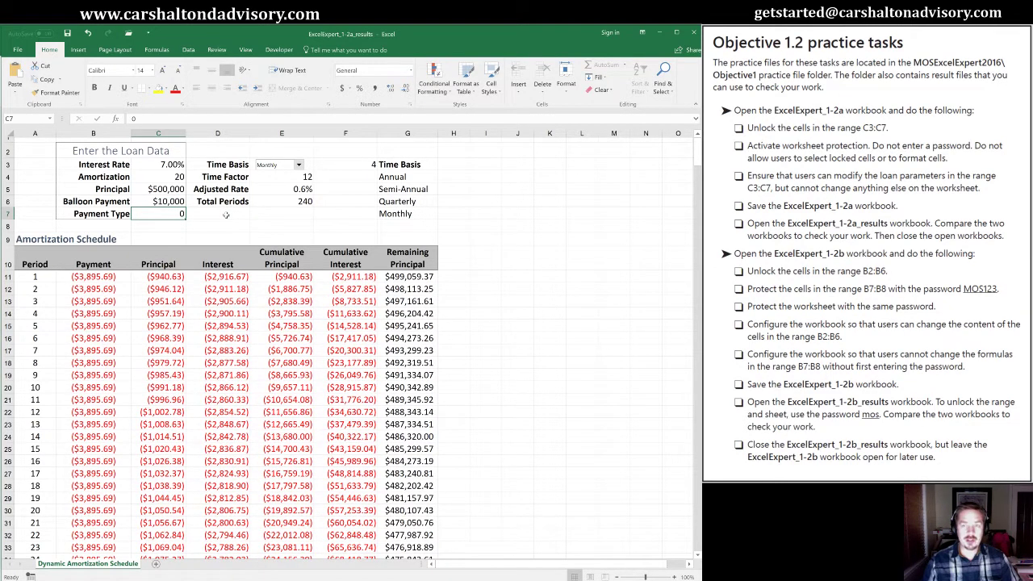
# Close ExcelExpert_1-2a_results, discarding the 10,000 balloon payment change
pyautogui.click(676, 32)
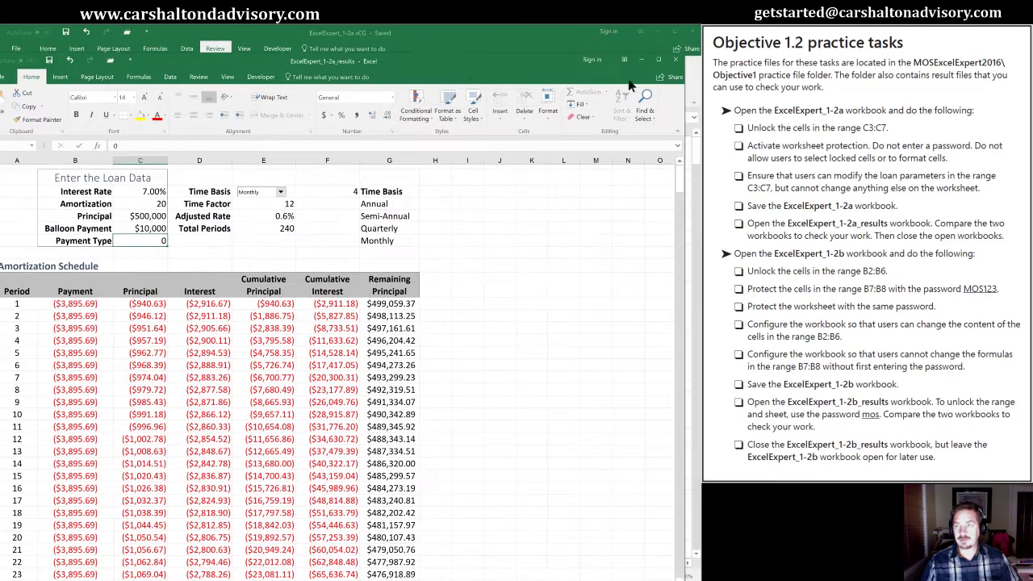
pyautogui.click(675, 62)
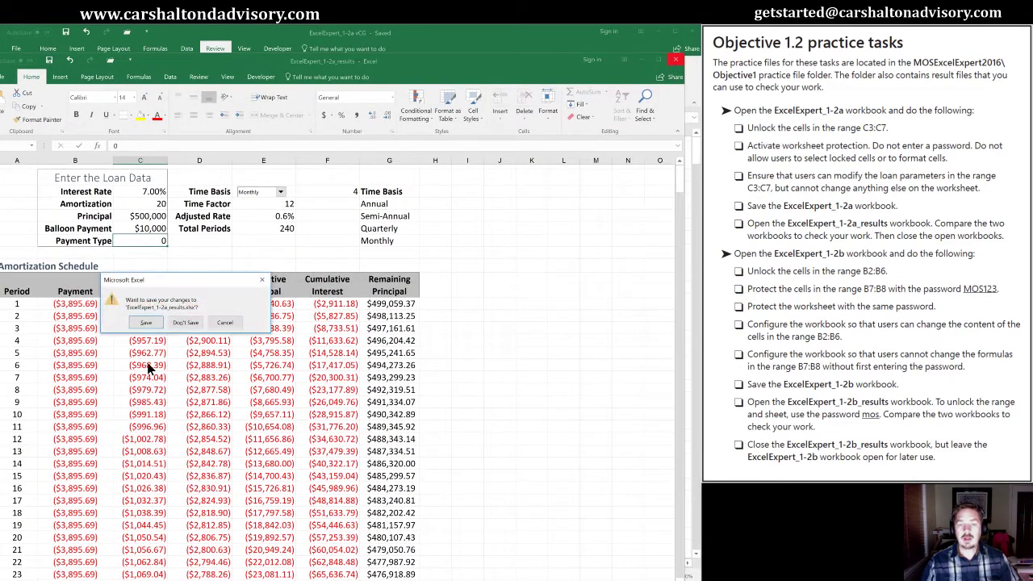
pyautogui.click(179, 322)
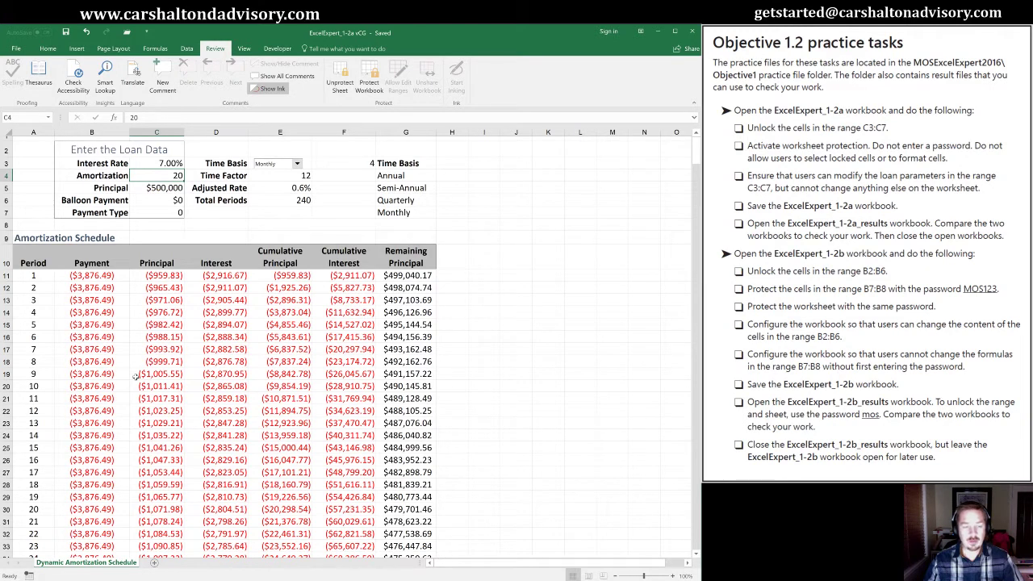
pyautogui.click(158, 163)
pyautogui.click(156, 175)
pyautogui.click(156, 187)
pyautogui.click(155, 200)
pyautogui.click(157, 211)
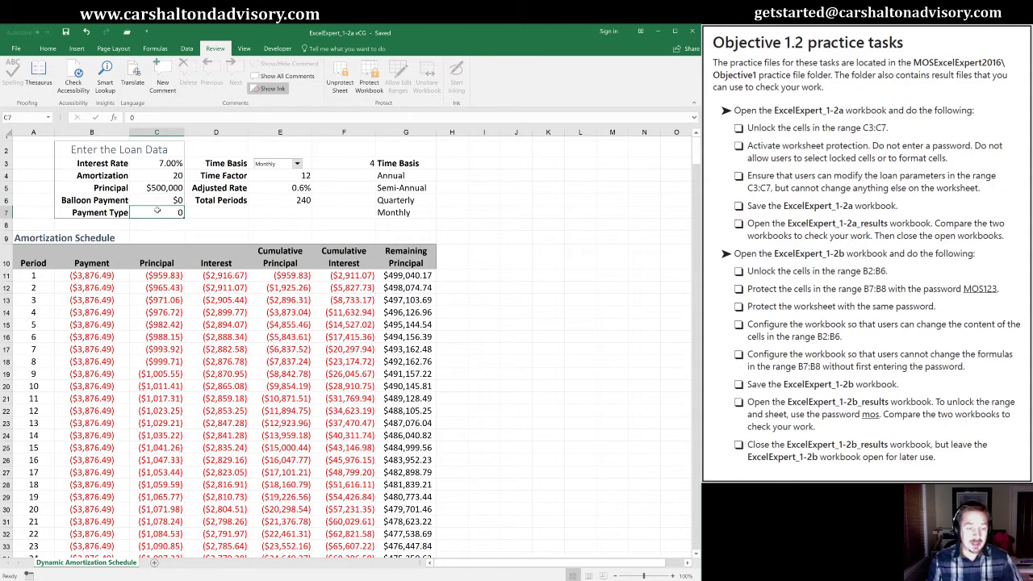